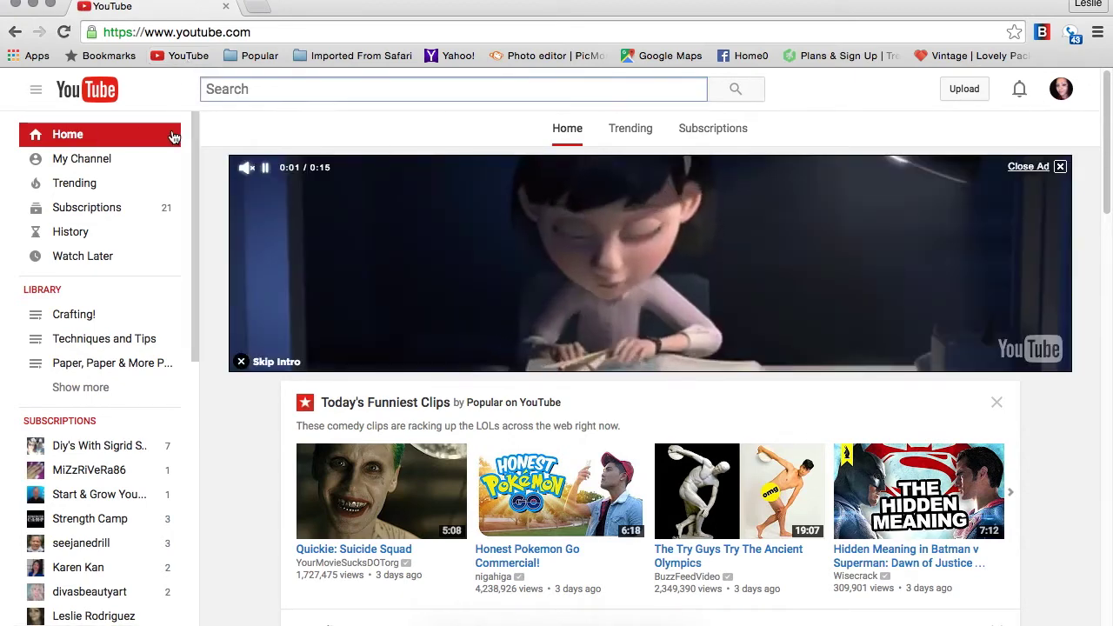
Step: Open the Venus Bloom channel page from My Channel in the sidebar
{"action": "left_click", "coordinate": [89, 163]}
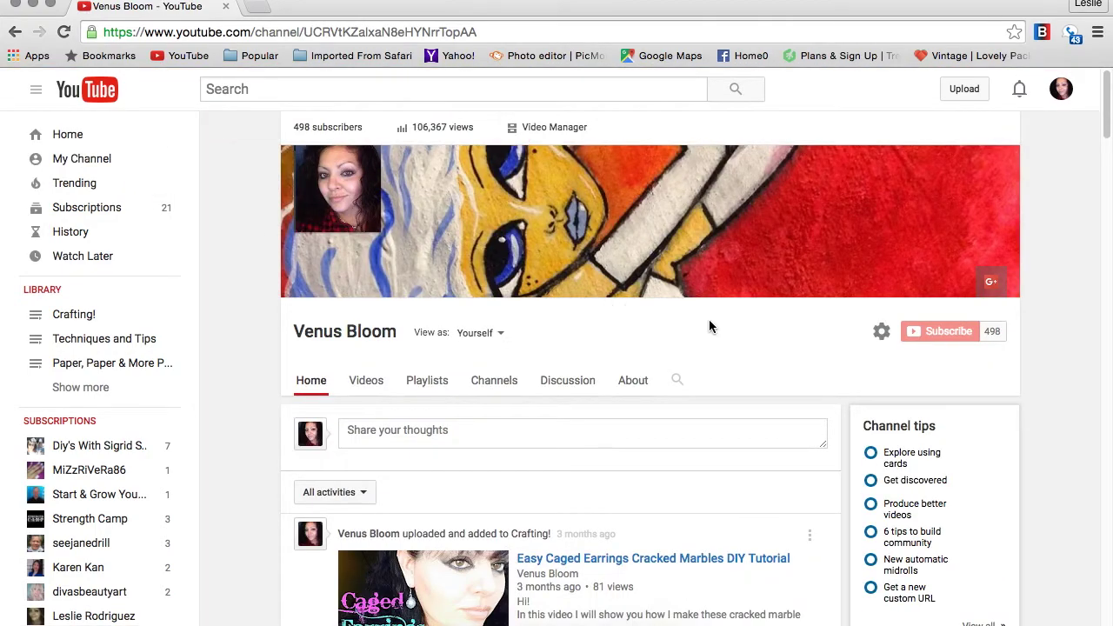
{"action": "scroll", "coordinate": [709, 326], "scroll_direction": "down", "scroll_amount": 20}
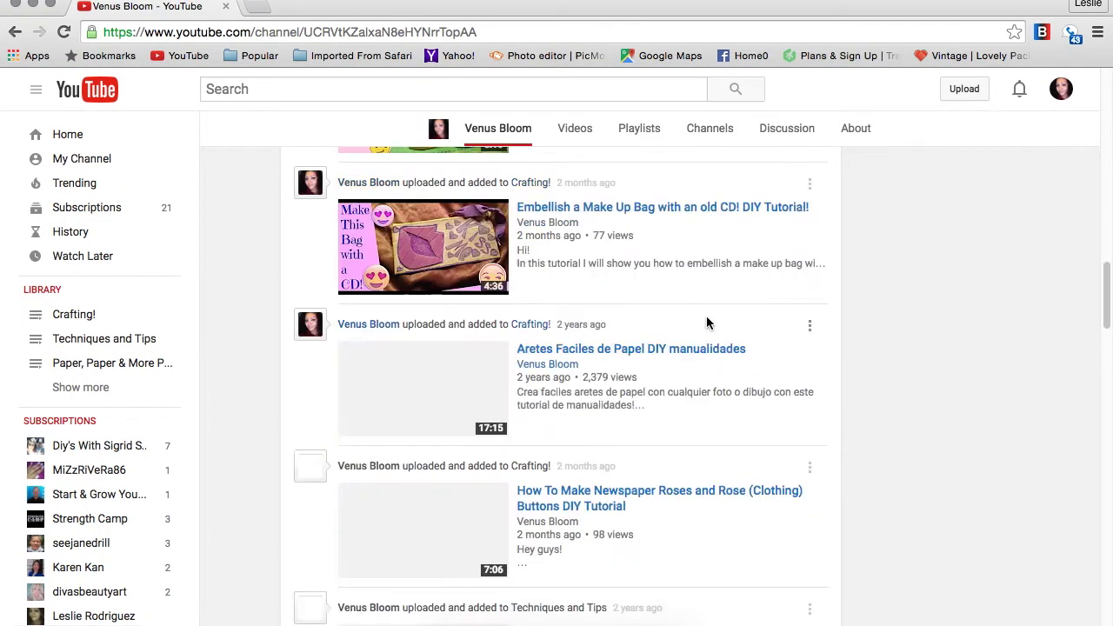
{"action": "scroll", "coordinate": [706, 323], "scroll_direction": "down", "scroll_amount": 20}
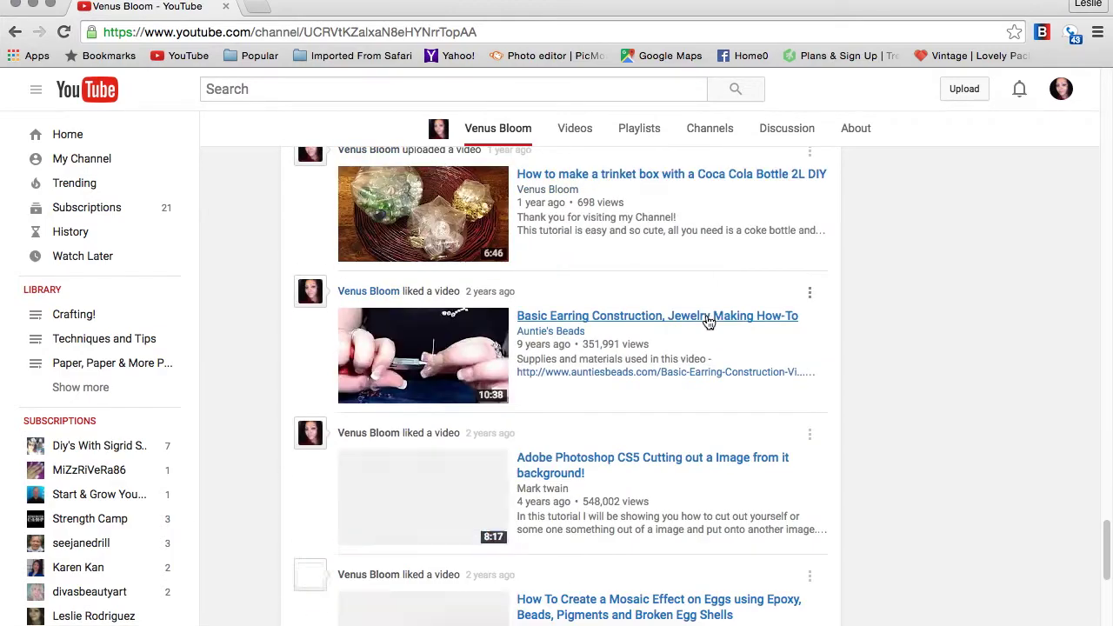
{"action": "scroll", "coordinate": [707, 319], "scroll_direction": "down", "scroll_amount": 8}
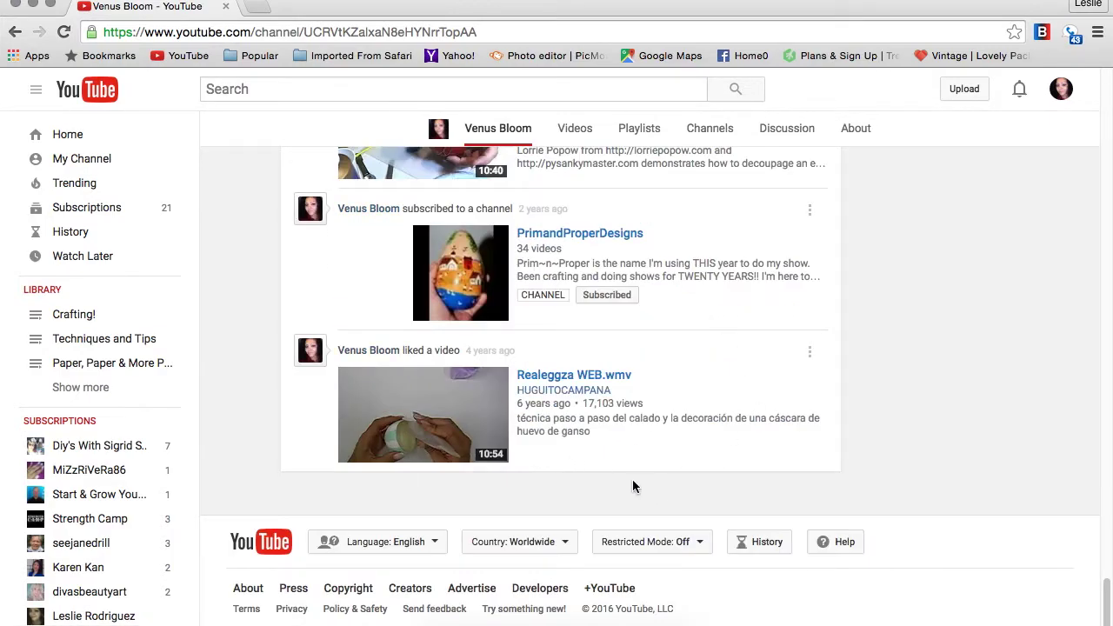
{"action": "scroll", "coordinate": [632, 487], "scroll_direction": "up", "scroll_amount": 20}
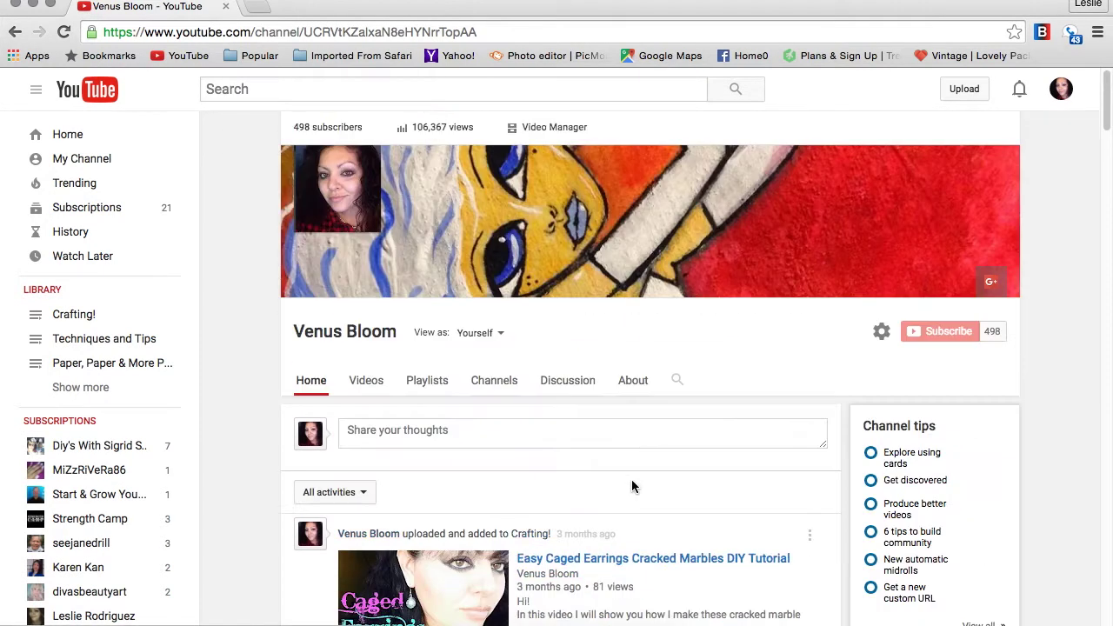
{"action": "mouse_move", "coordinate": [547, 277]}
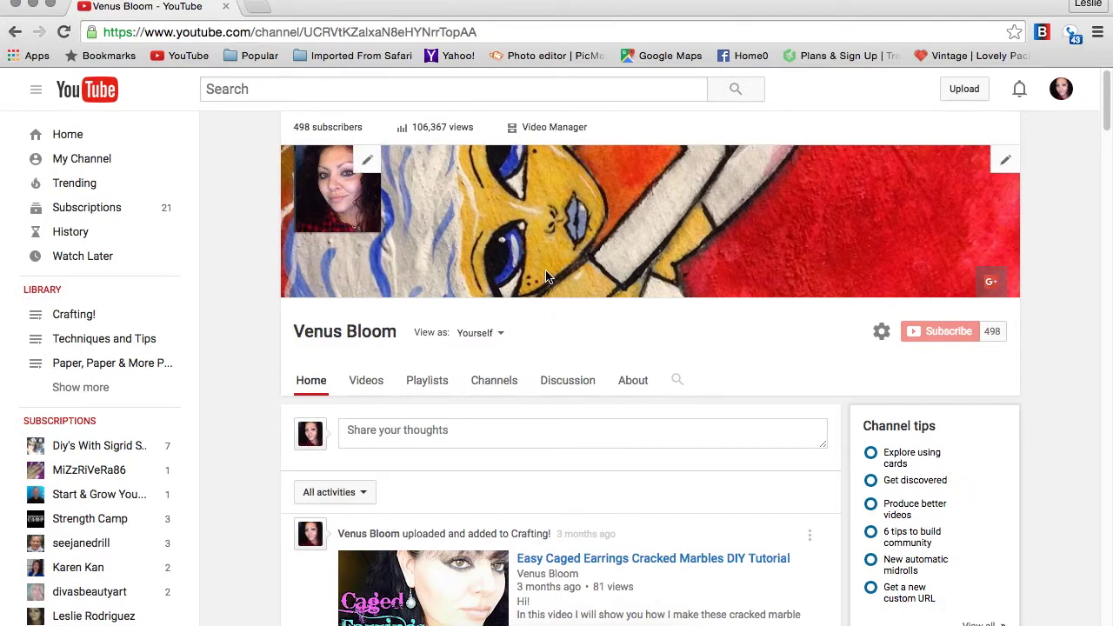
{"action": "scroll", "coordinate": [557, 277], "scroll_direction": "down", "scroll_amount": 5}
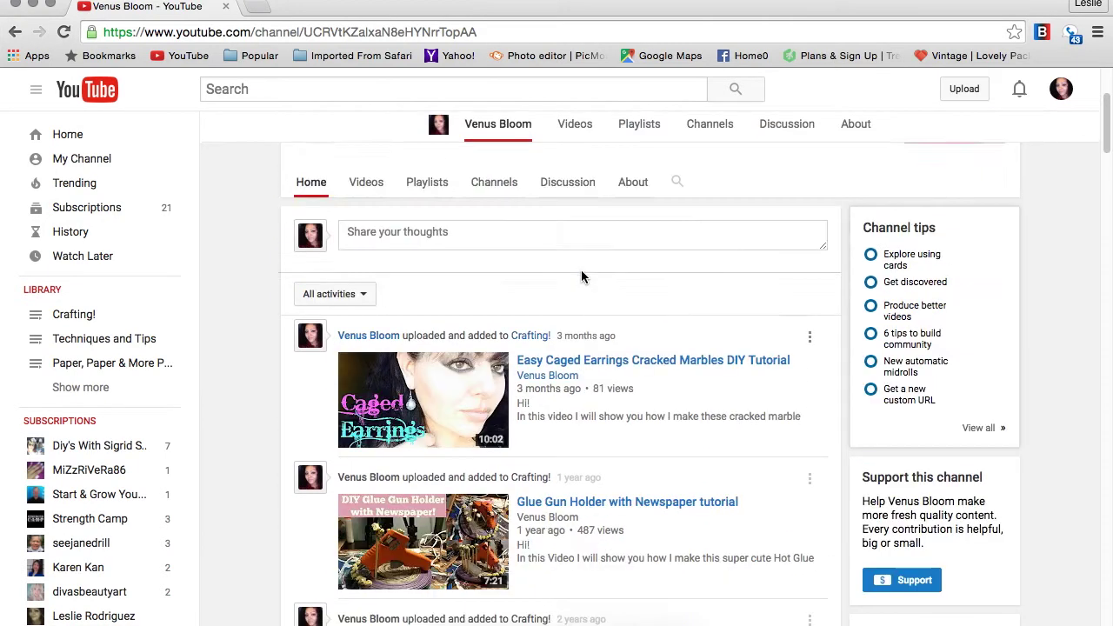
{"action": "scroll", "coordinate": [581, 276], "scroll_direction": "up", "scroll_amount": 3}
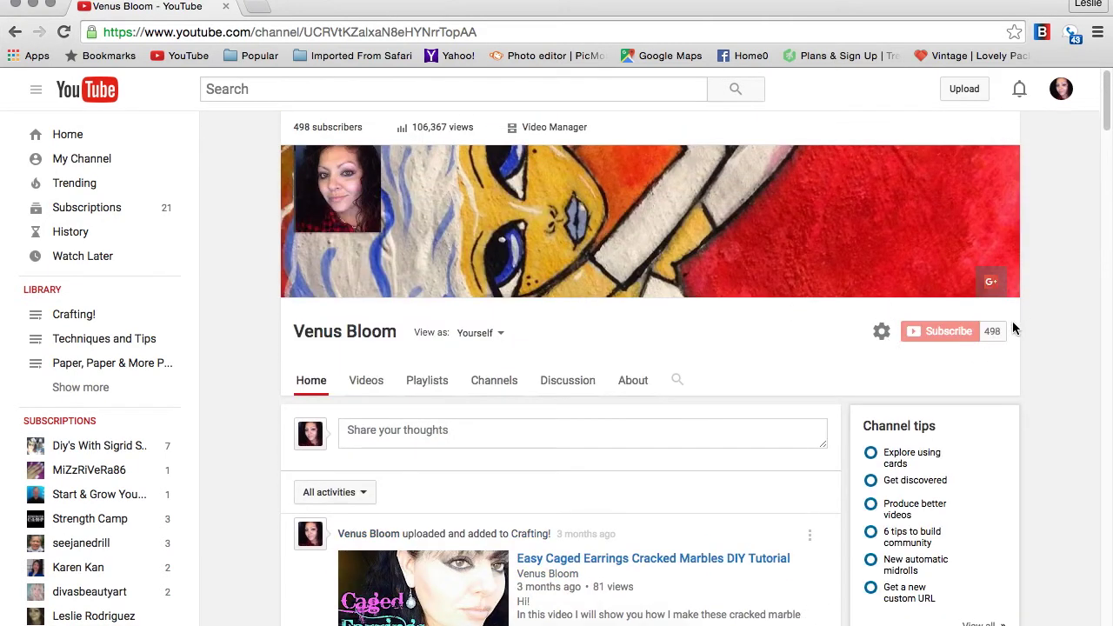
Step: Switch on 'Customize the layout of your channel' in channel settings and save
{"action": "left_click", "coordinate": [882, 336]}
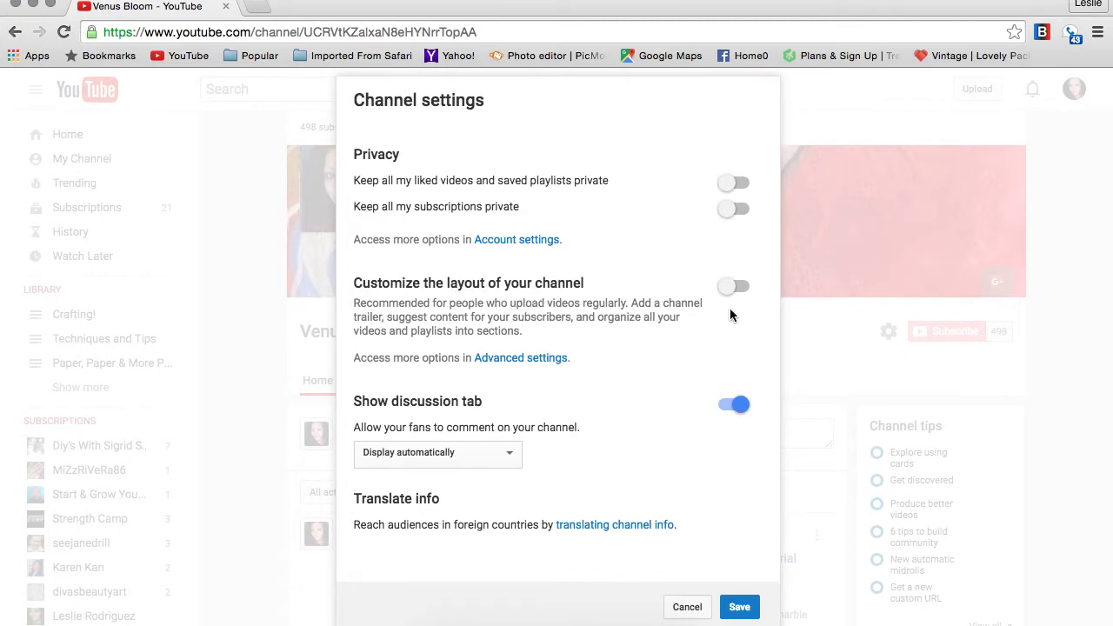
{"action": "left_click", "coordinate": [730, 291]}
{"action": "left_click", "coordinate": [746, 611]}
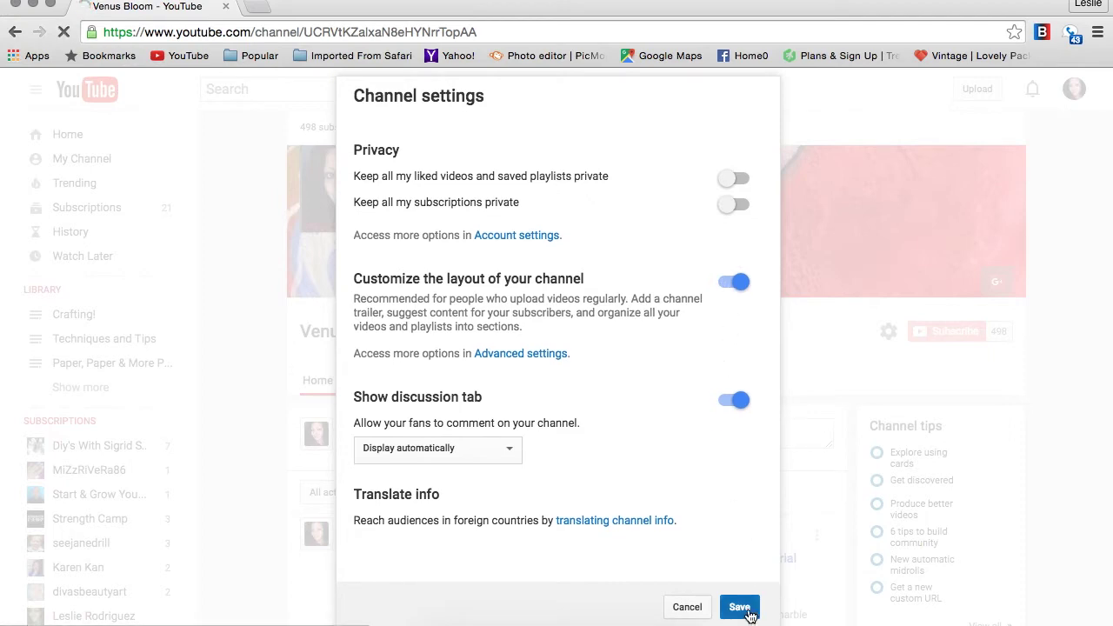
Step: Review the sectioned channel home and start a new section with 'Add a section'
{"action": "scroll", "coordinate": [631, 396], "scroll_direction": "down", "scroll_amount": 10}
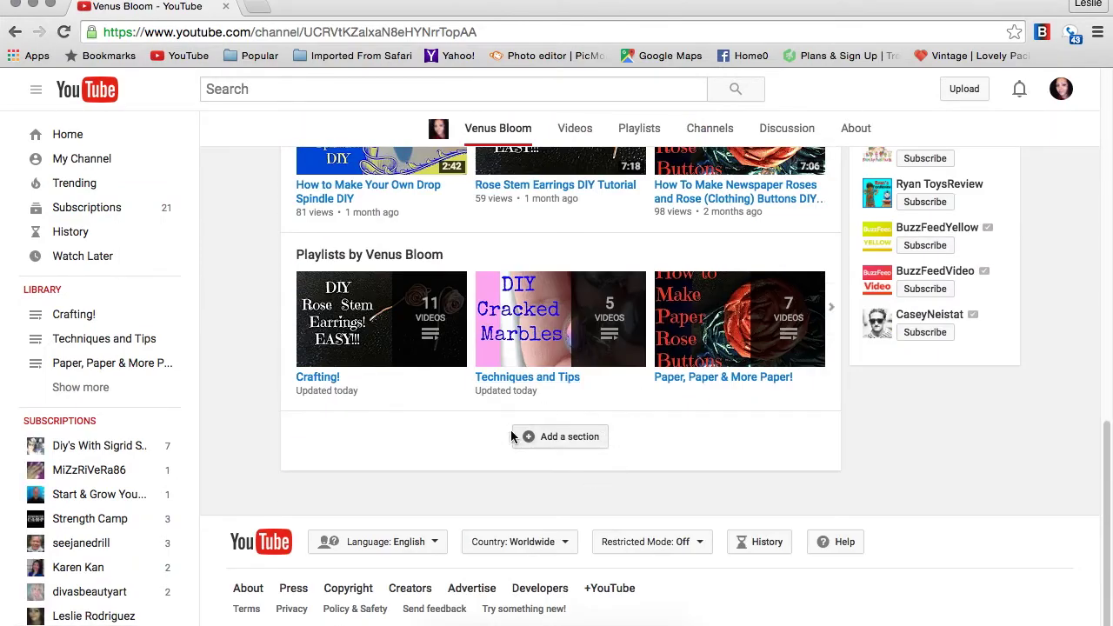
{"action": "scroll", "coordinate": [661, 426], "scroll_direction": "up", "scroll_amount": 7}
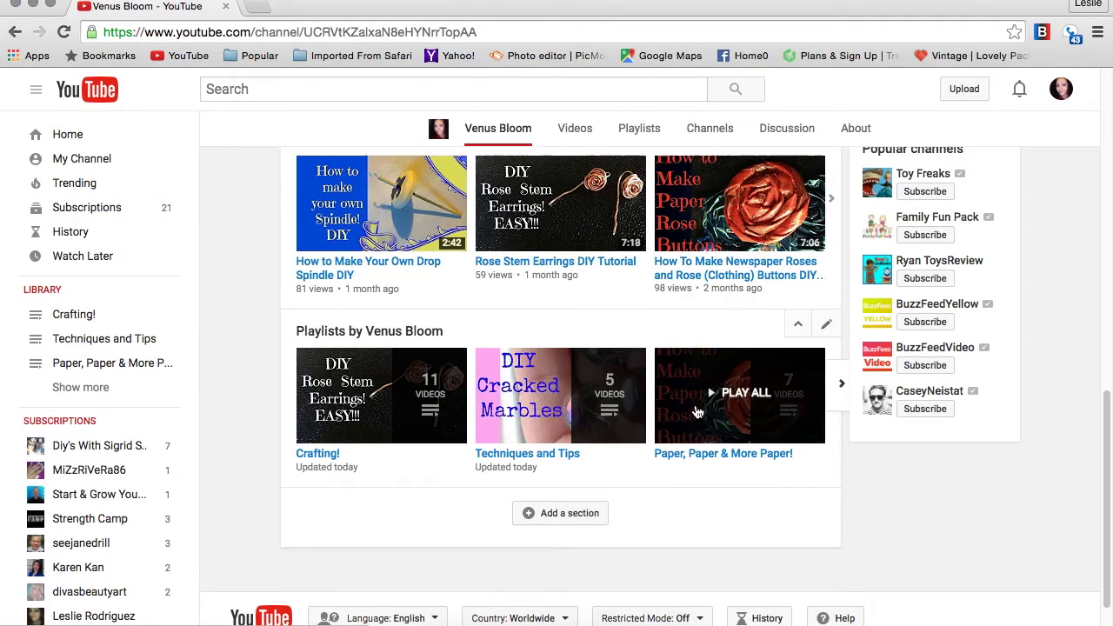
{"action": "scroll", "coordinate": [716, 407], "scroll_direction": "down", "scroll_amount": 3}
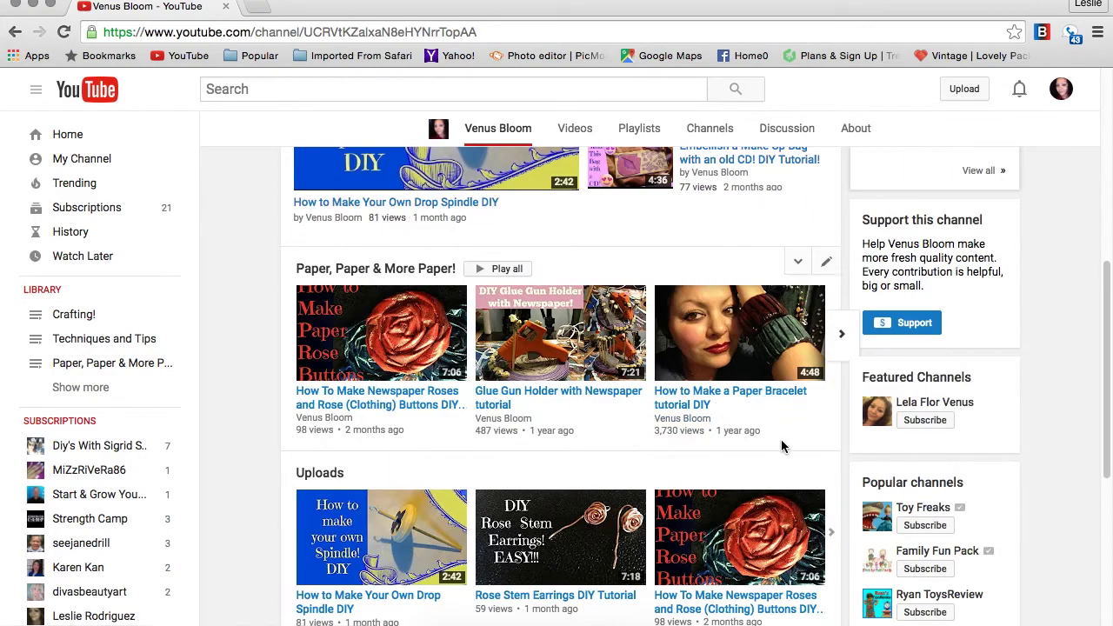
{"action": "scroll", "coordinate": [784, 434], "scroll_direction": "down", "scroll_amount": 5}
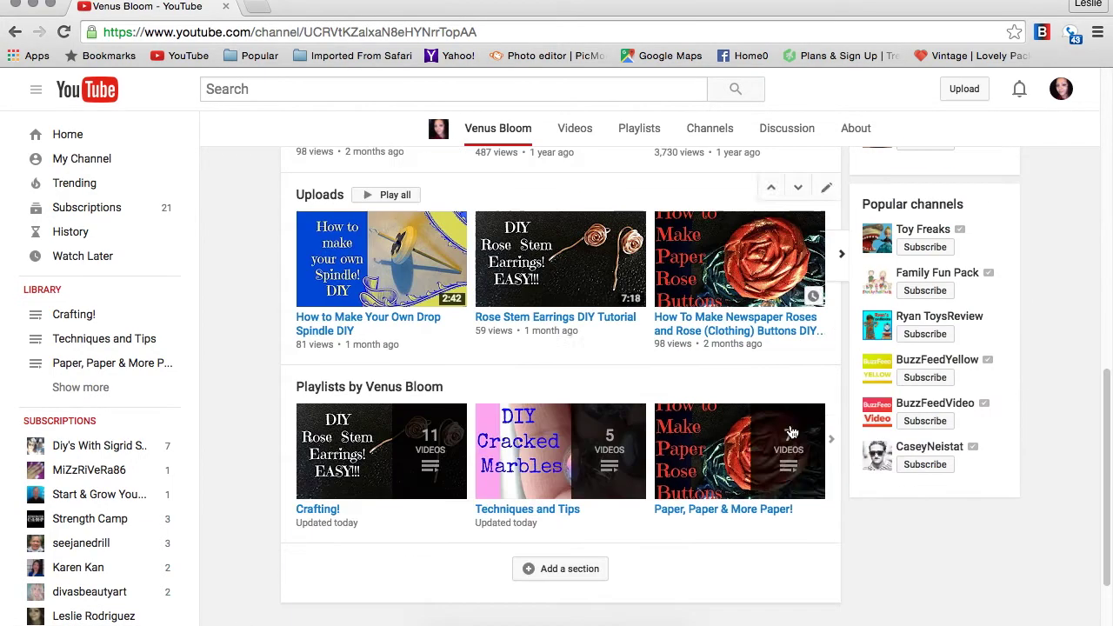
{"action": "scroll", "coordinate": [792, 432], "scroll_direction": "down", "scroll_amount": 2}
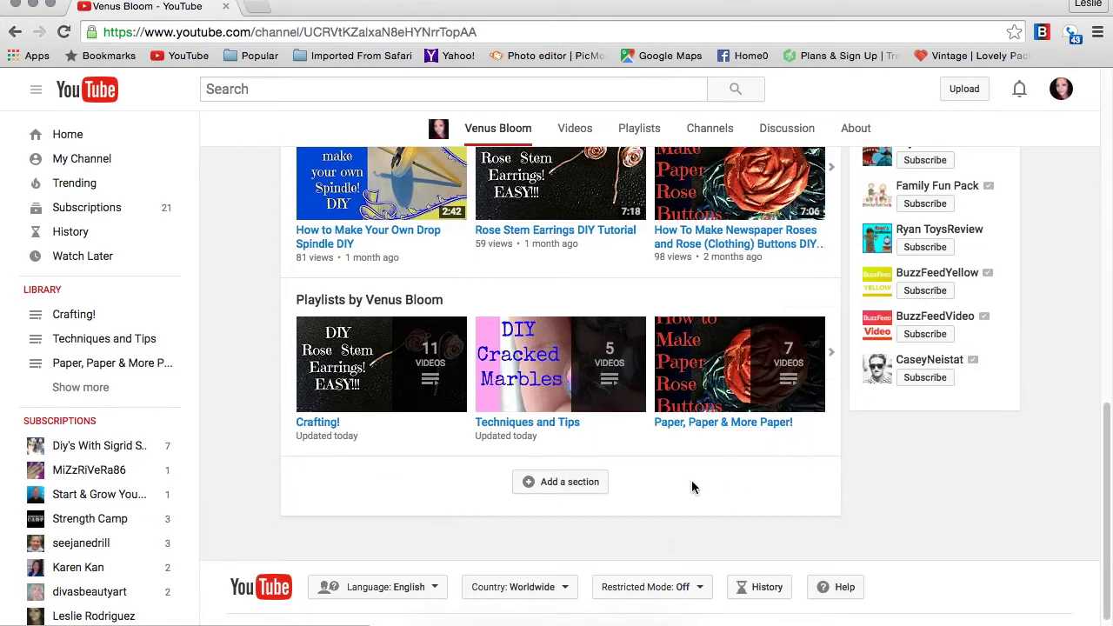
{"action": "scroll", "coordinate": [693, 484], "scroll_direction": "up", "scroll_amount": 6}
{"action": "scroll", "coordinate": [728, 450], "scroll_direction": "down", "scroll_amount": 10}
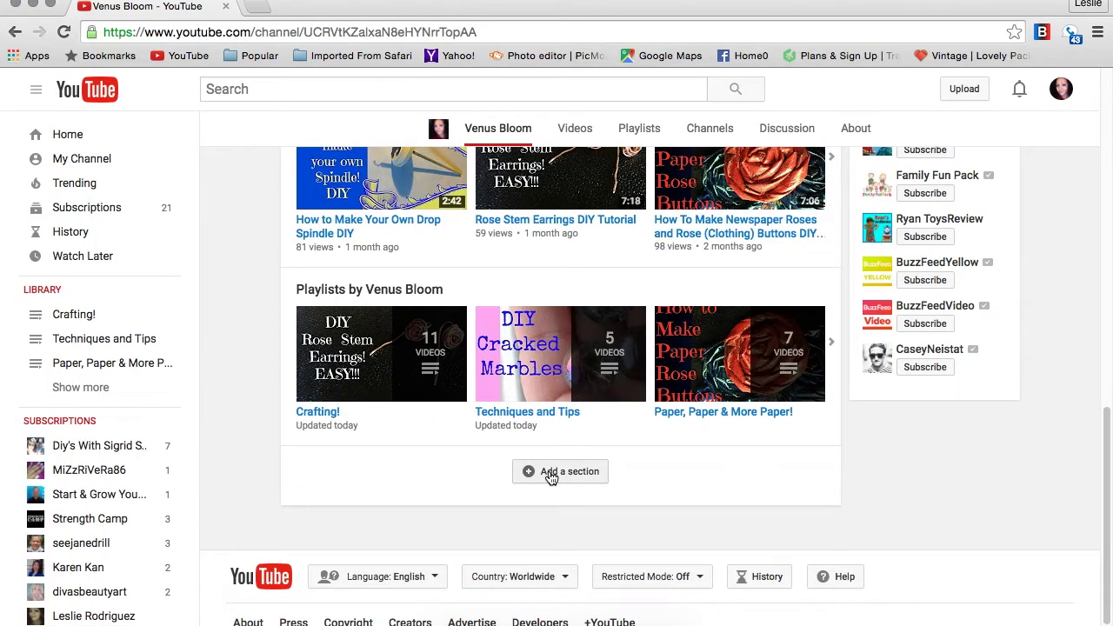
{"action": "left_click", "coordinate": [556, 472]}
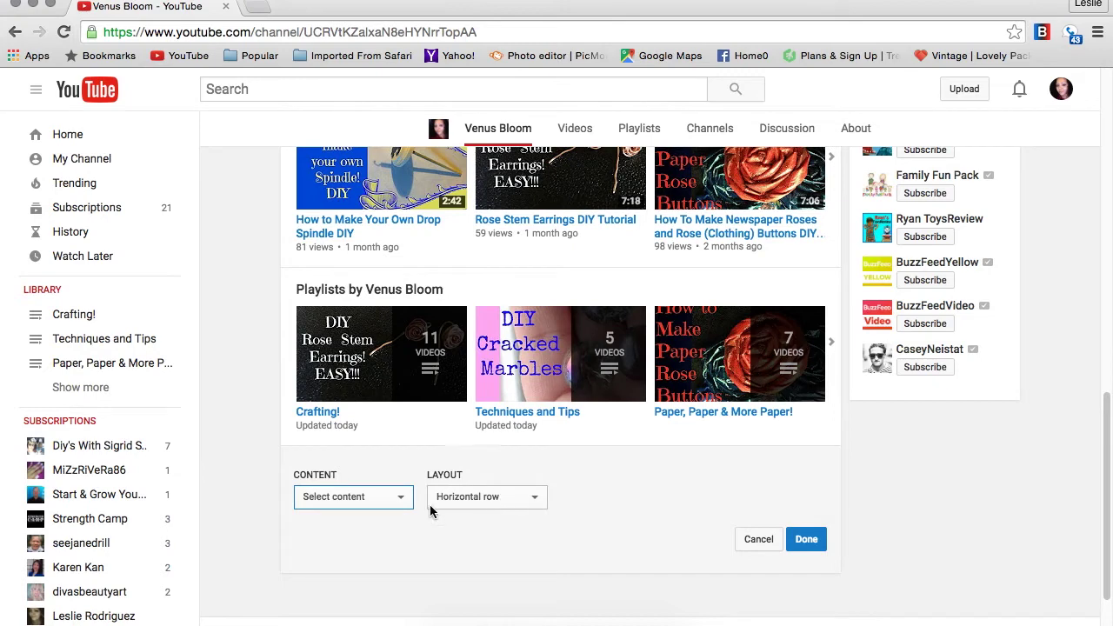
Step: Set the new section's content to 'Single playlist'
{"action": "left_click", "coordinate": [402, 498]}
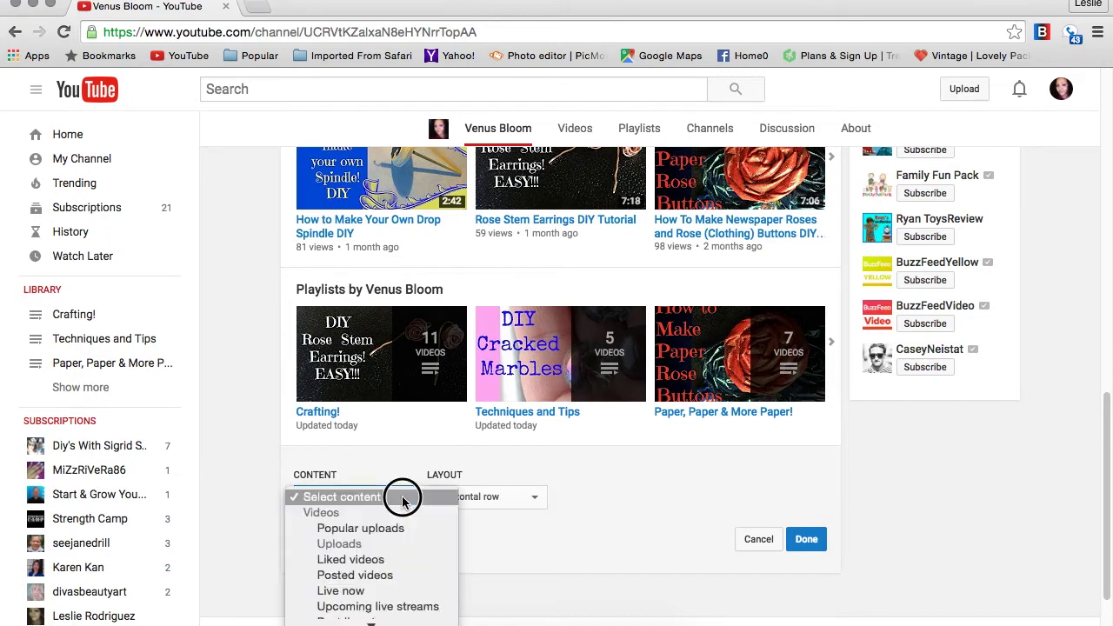
{"action": "scroll", "coordinate": [417, 525], "scroll_direction": "down", "scroll_amount": 3}
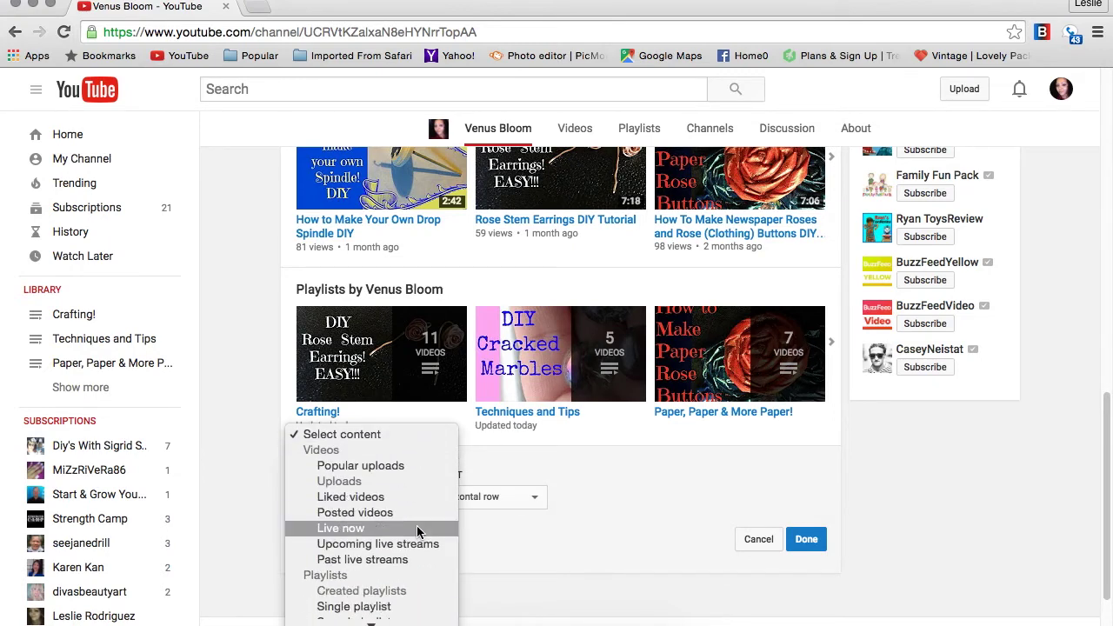
{"action": "scroll", "coordinate": [398, 452], "scroll_direction": "down", "scroll_amount": 2}
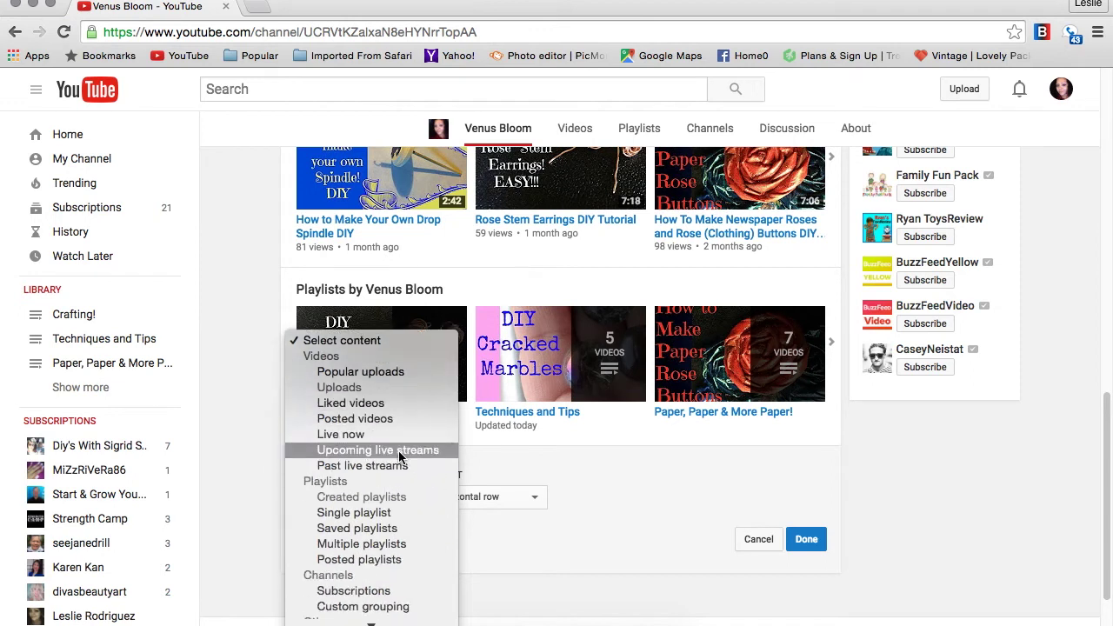
{"action": "scroll", "coordinate": [414, 580], "scroll_direction": "down", "scroll_amount": 1}
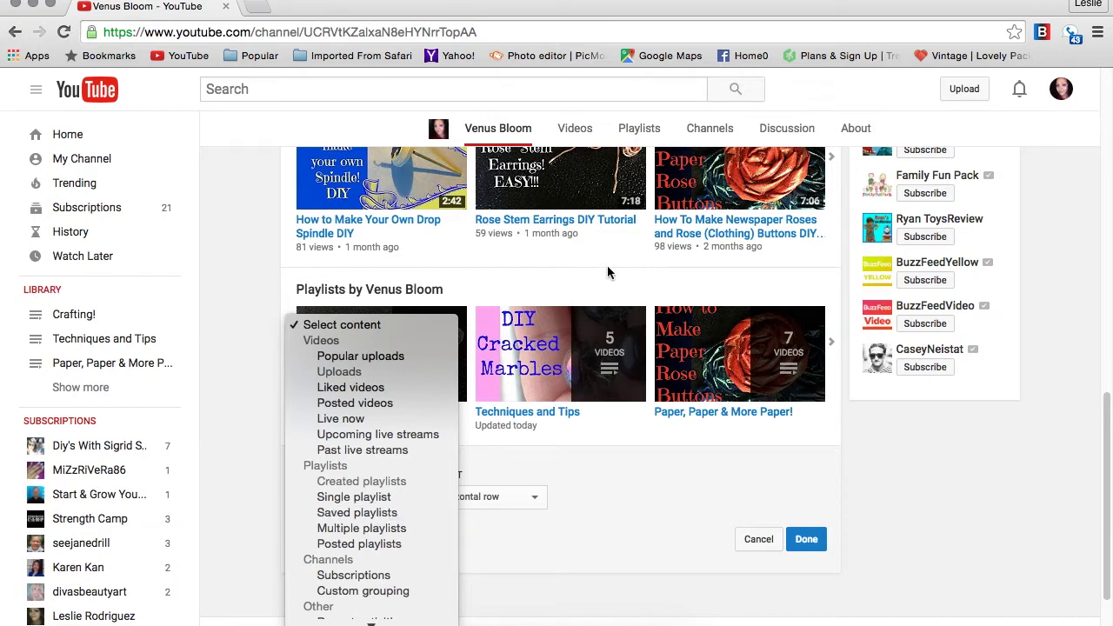
{"action": "left_click", "coordinate": [392, 499]}
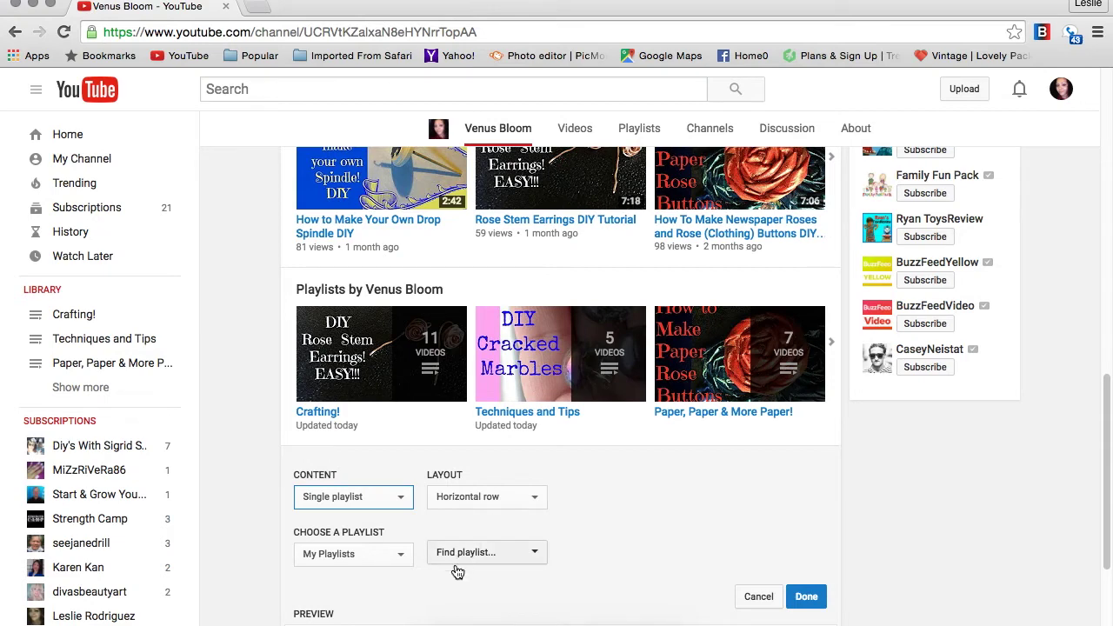
Step: Choose 'Paper, Paper & More Paper!' from My Playlists as the section's playlist
{"action": "left_click", "coordinate": [399, 557]}
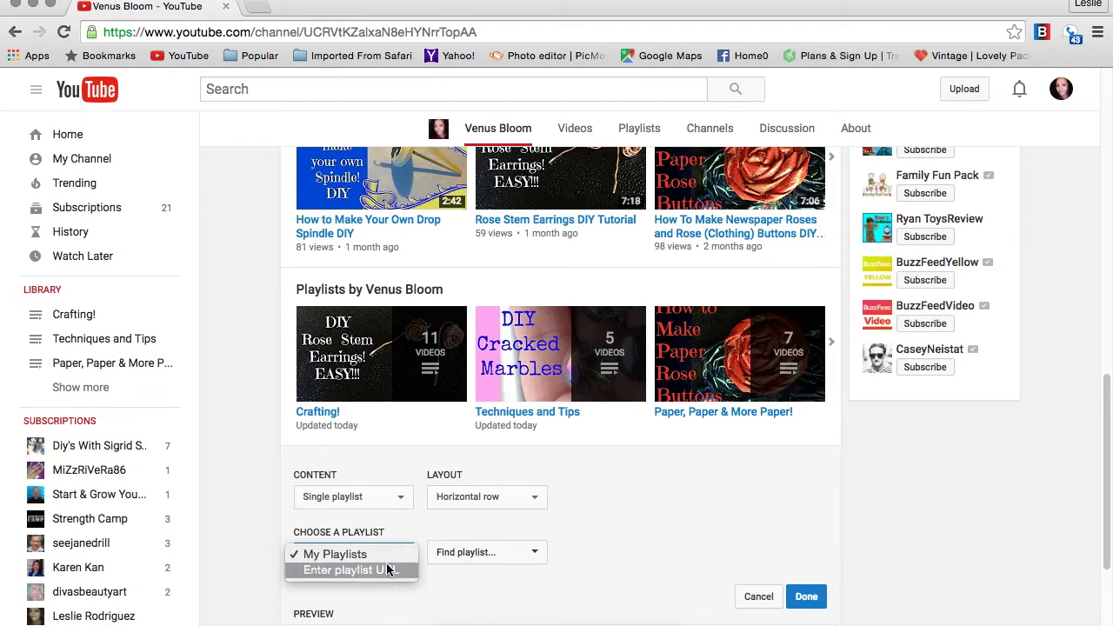
{"action": "left_click", "coordinate": [383, 557]}
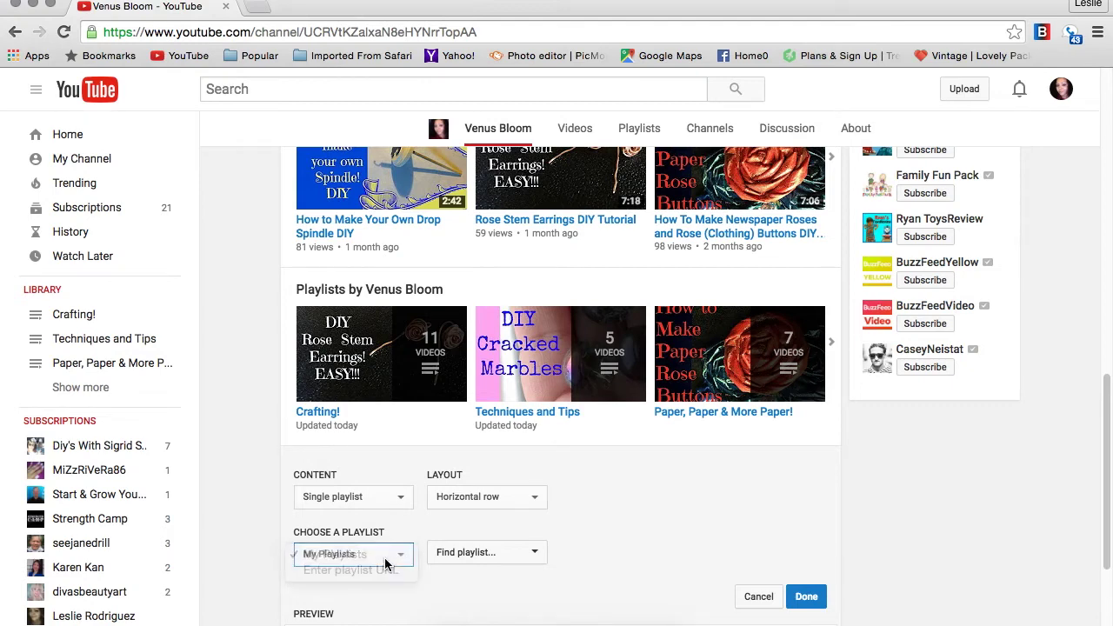
{"action": "left_click", "coordinate": [537, 554]}
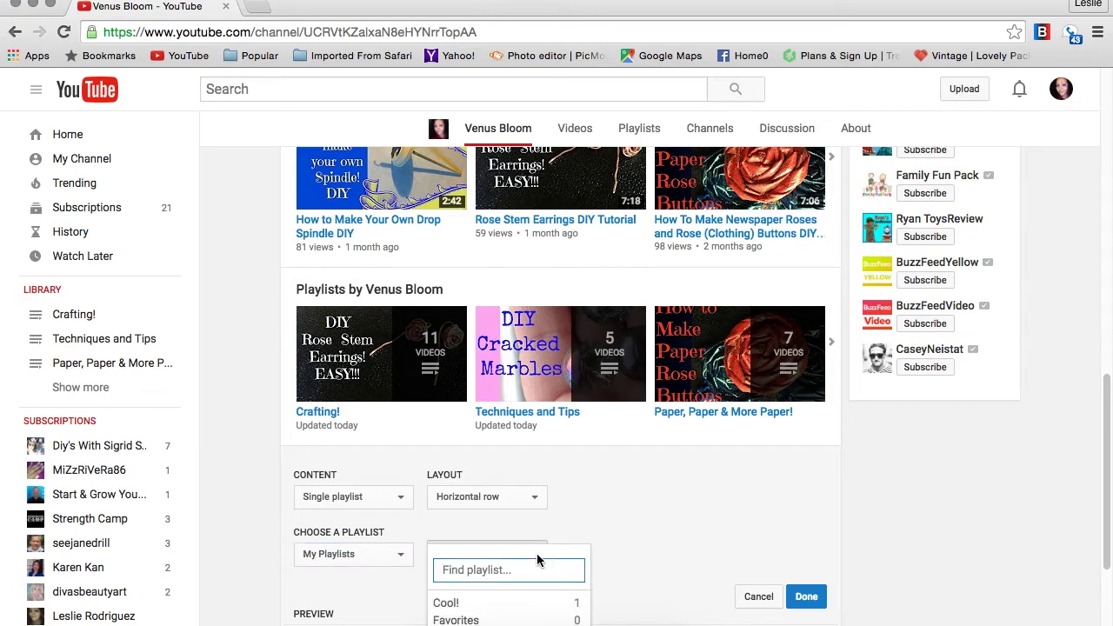
{"action": "scroll", "coordinate": [532, 565], "scroll_direction": "down", "scroll_amount": 2}
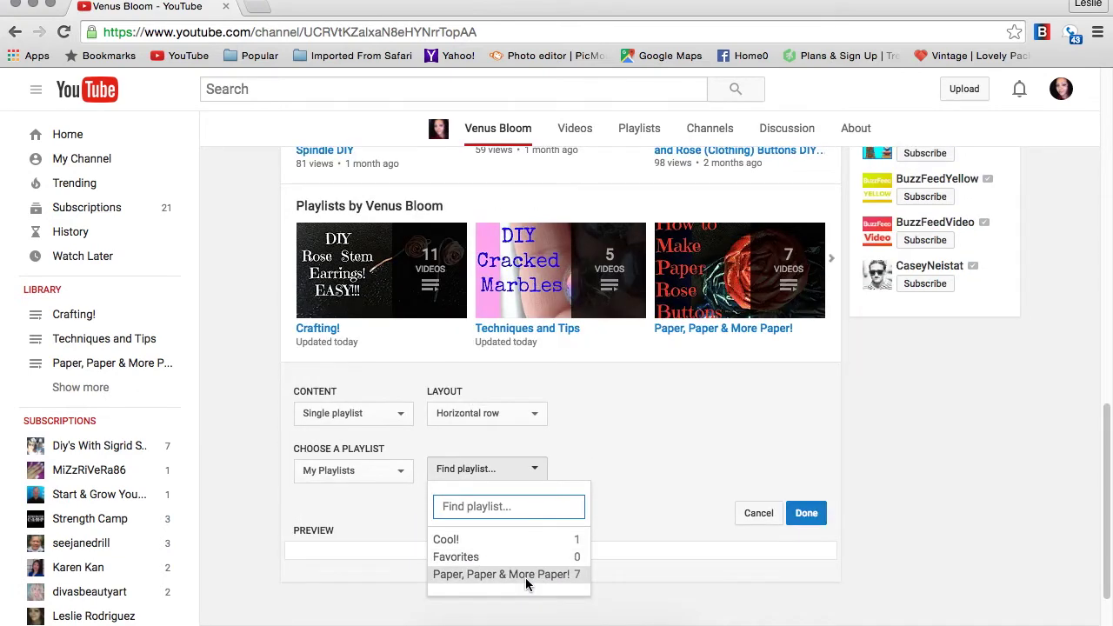
{"action": "left_click", "coordinate": [525, 576]}
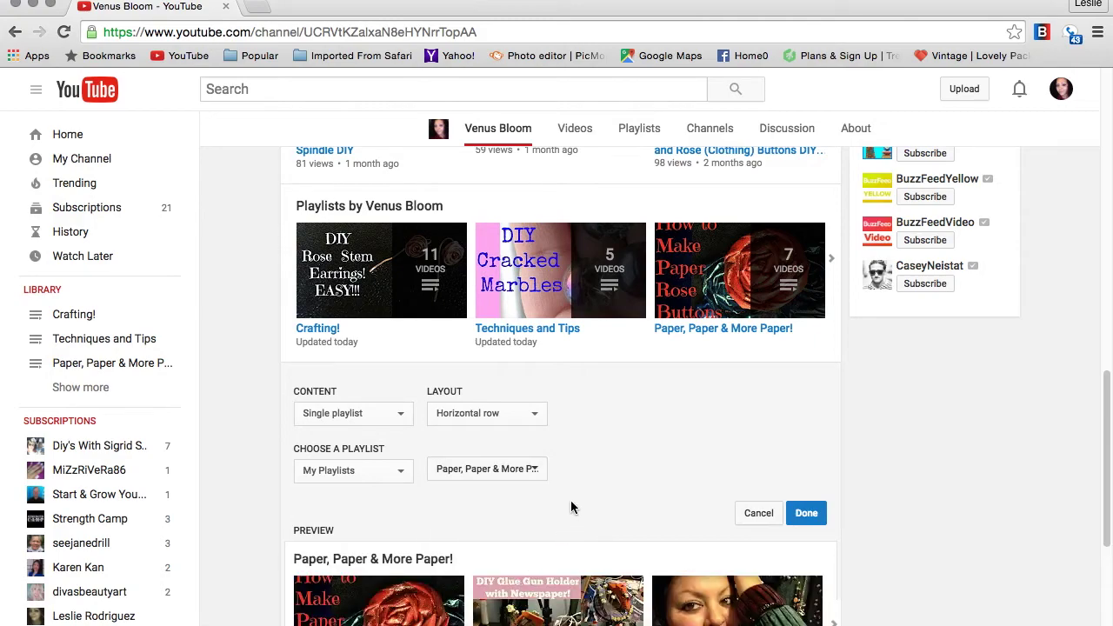
Step: Check the playlist's three-video preview and save the new section
{"action": "scroll", "coordinate": [572, 504], "scroll_direction": "down", "scroll_amount": 1}
{"action": "scroll", "coordinate": [656, 472], "scroll_direction": "up", "scroll_amount": 4}
{"action": "scroll", "coordinate": [657, 472], "scroll_direction": "up", "scroll_amount": 2}
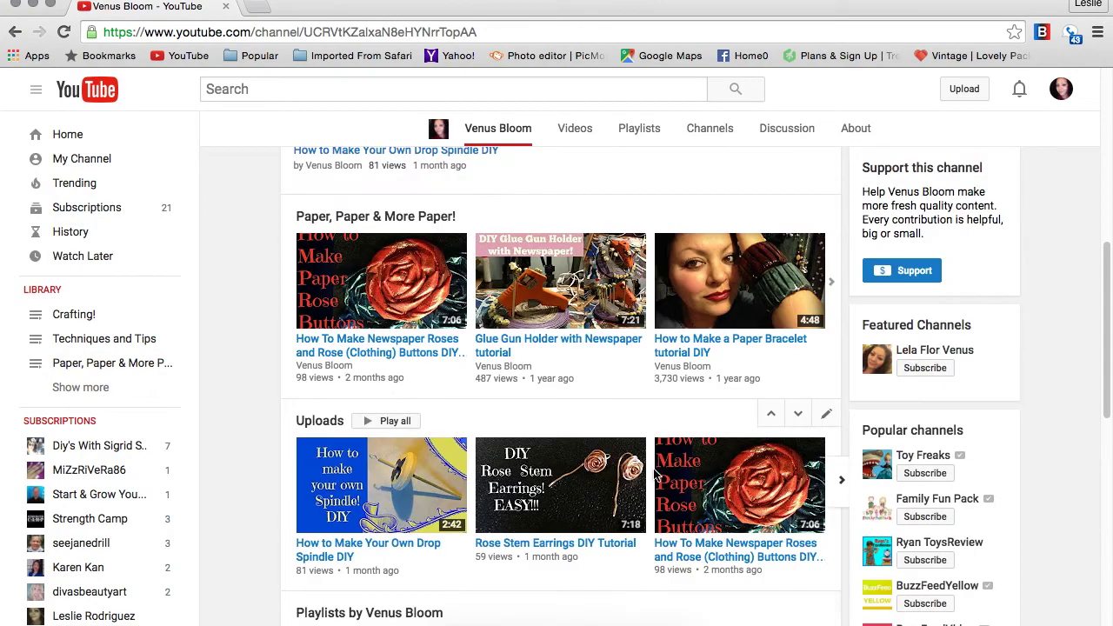
{"action": "scroll", "coordinate": [708, 546], "scroll_direction": "down", "scroll_amount": 3}
{"action": "scroll", "coordinate": [708, 546], "scroll_direction": "down", "scroll_amount": 4}
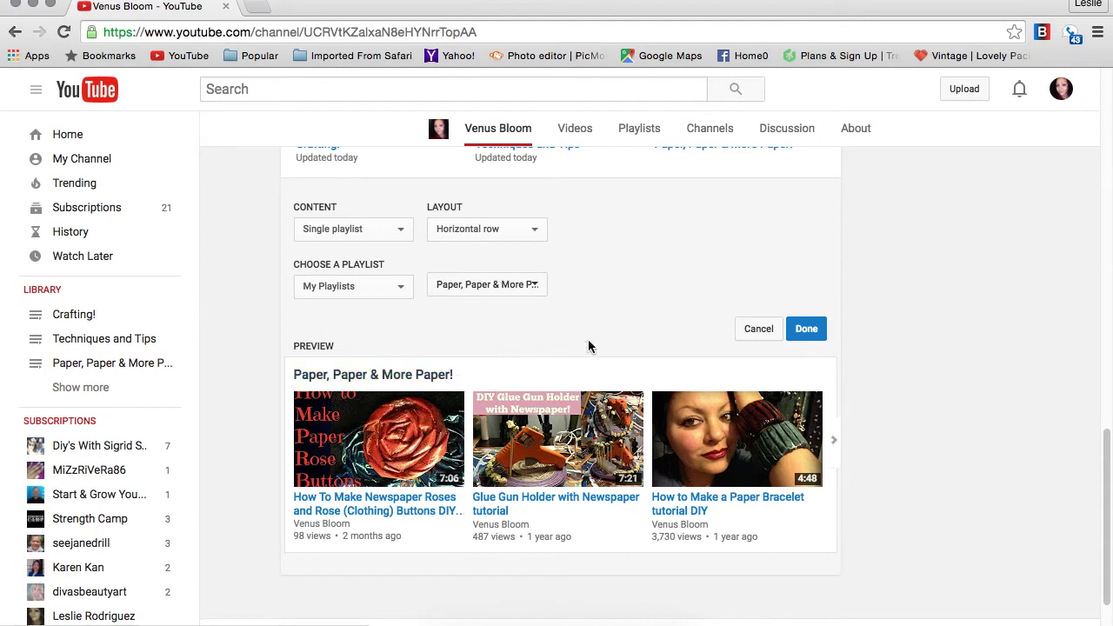
{"action": "left_click", "coordinate": [811, 337]}
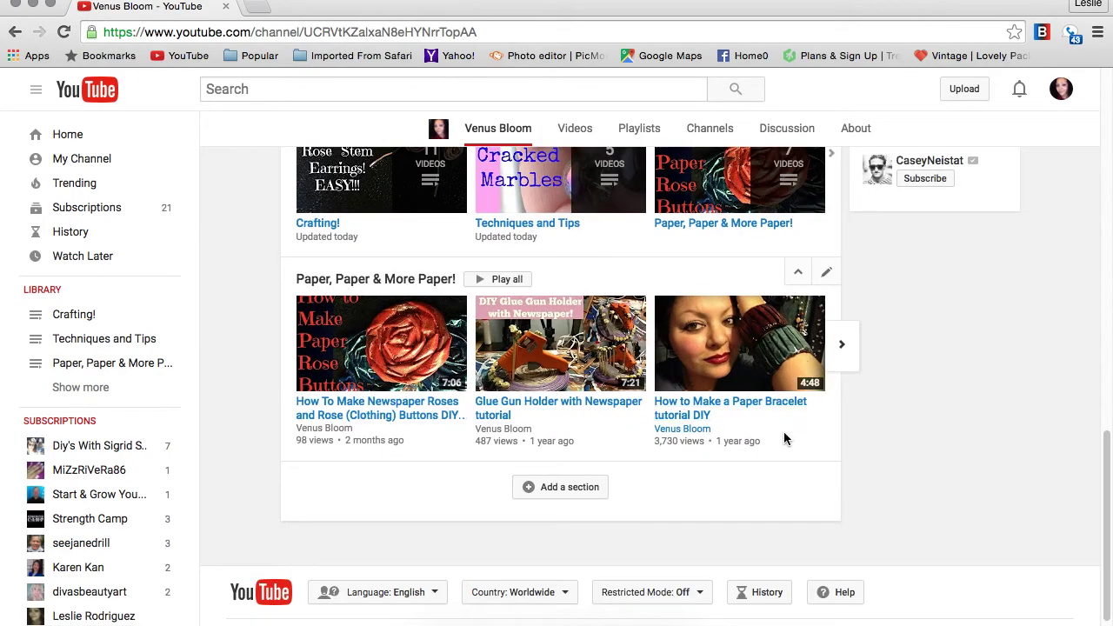
Step: Move the Paper section up twice, above 'Playlists by Venus Bloom' and Uploads
{"action": "scroll", "coordinate": [787, 444], "scroll_direction": "up", "scroll_amount": 3}
{"action": "scroll", "coordinate": [787, 442], "scroll_direction": "up", "scroll_amount": 3}
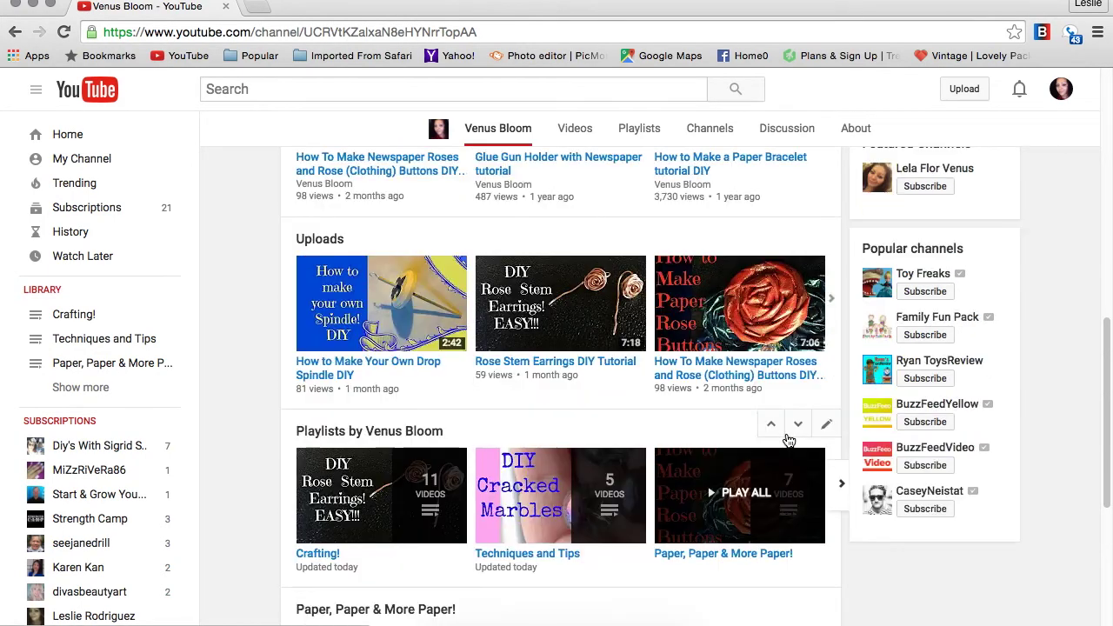
{"action": "scroll", "coordinate": [730, 359], "scroll_direction": "down", "scroll_amount": 6}
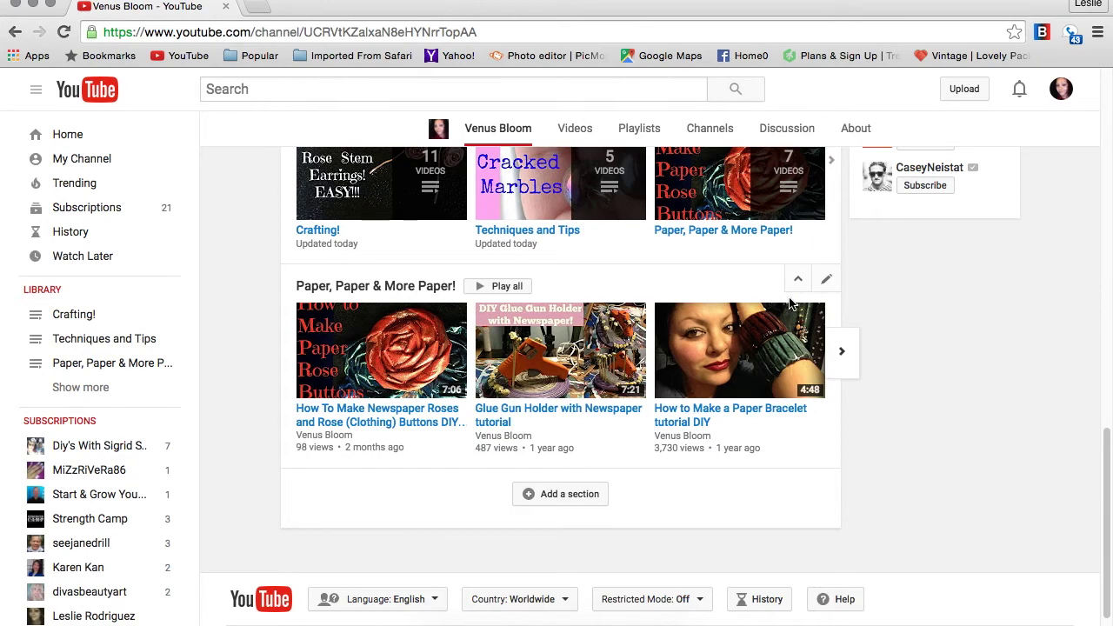
{"action": "scroll", "coordinate": [791, 304], "scroll_direction": "up", "scroll_amount": 2}
{"action": "left_click", "coordinate": [798, 391]}
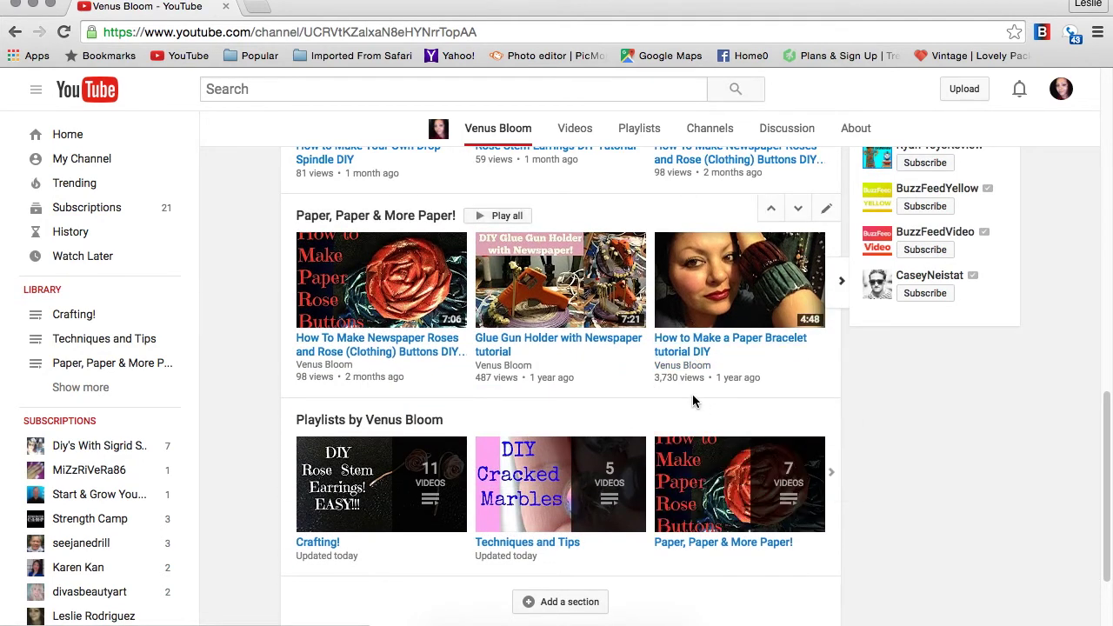
{"action": "scroll", "coordinate": [697, 405], "scroll_direction": "up", "scroll_amount": 2}
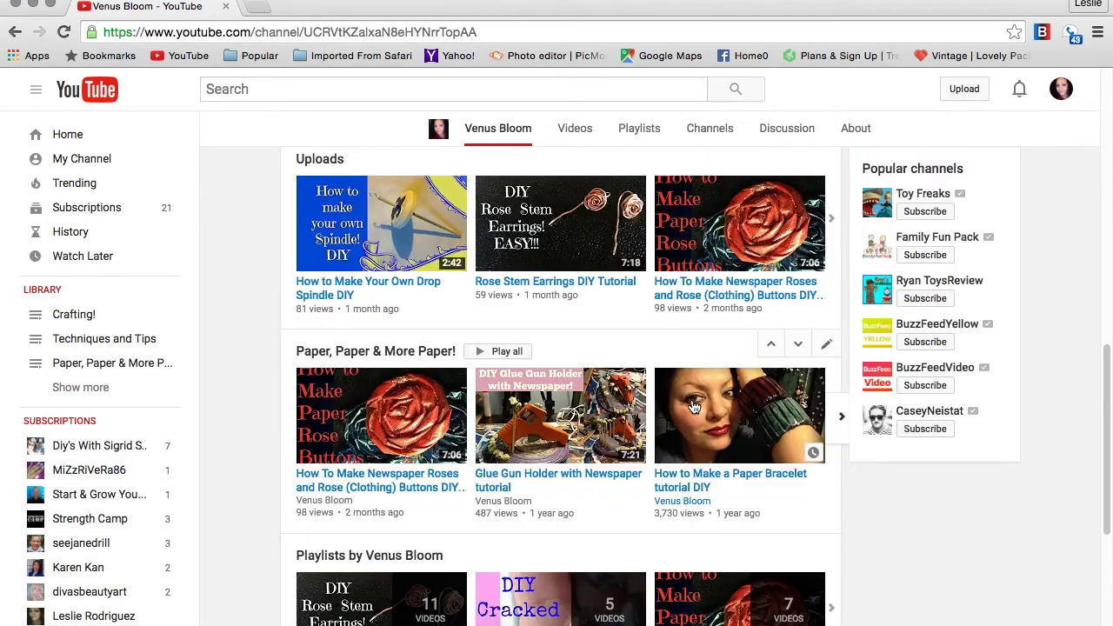
{"action": "left_click", "coordinate": [771, 348]}
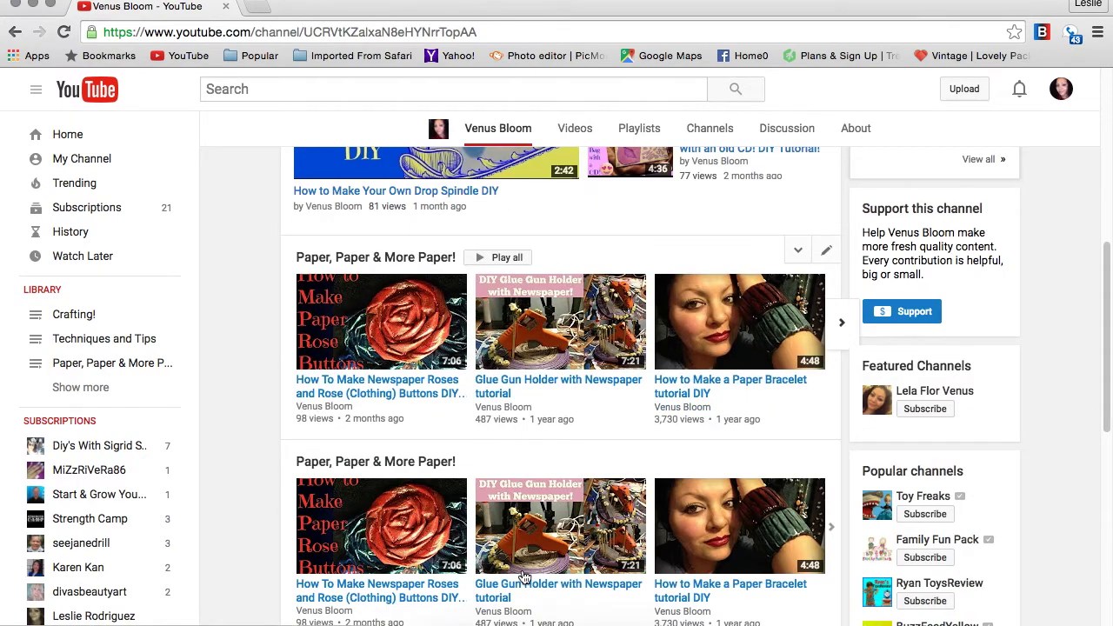
{"action": "scroll", "coordinate": [657, 400], "scroll_direction": "down", "scroll_amount": 3}
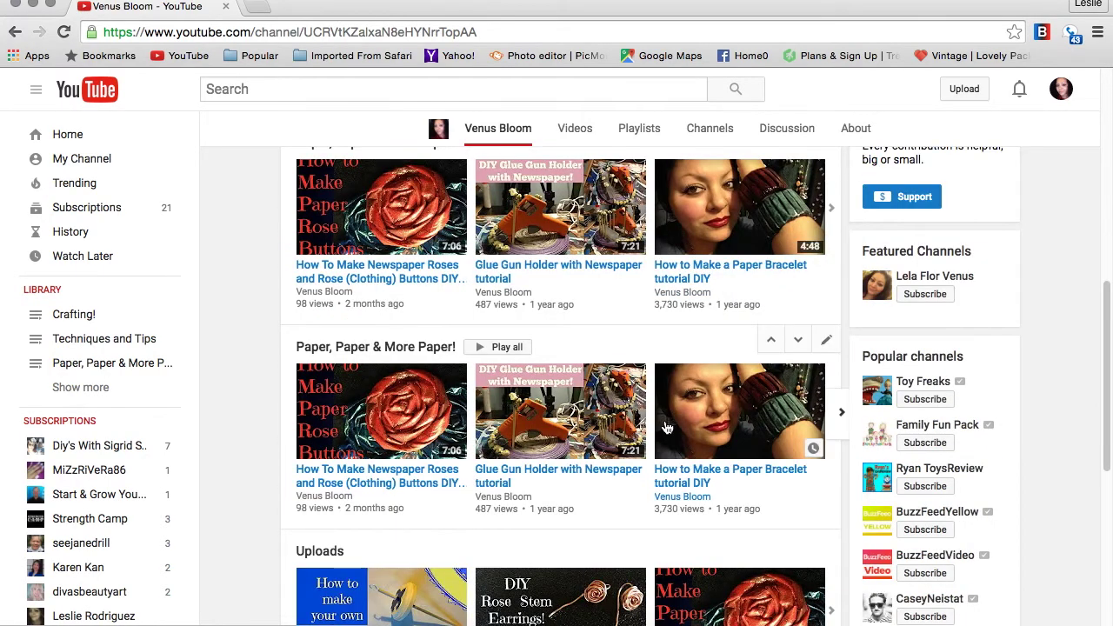
{"action": "scroll", "coordinate": [663, 423], "scroll_direction": "down", "scroll_amount": 3}
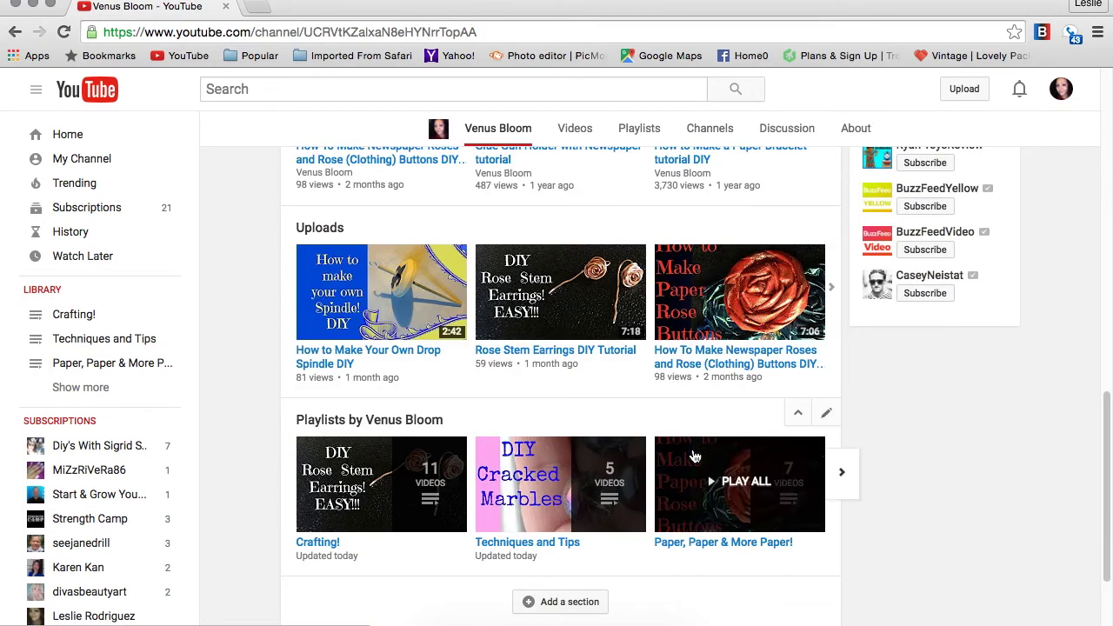